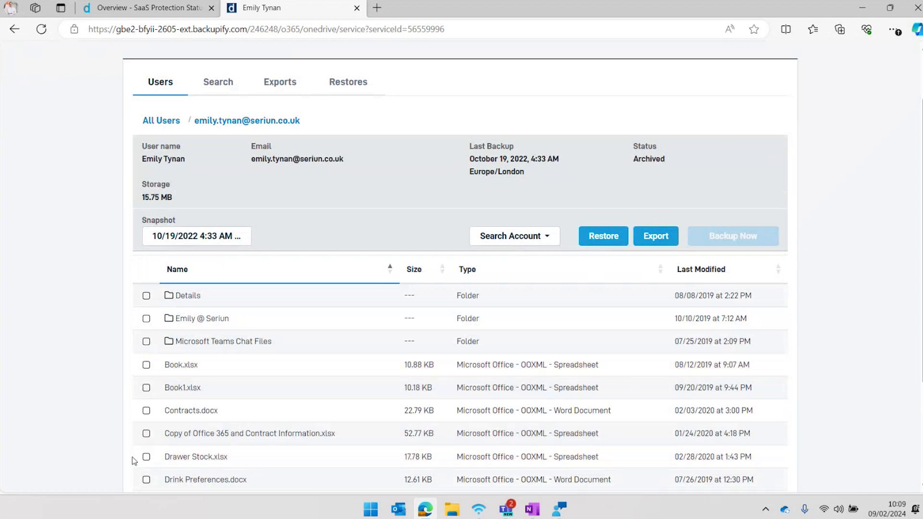
Step: Export only the Drawer Stock.xlsx file from the user's OneDrive backup snapshot as a selected item
{"action": "left_click", "coordinate": [146, 457]}
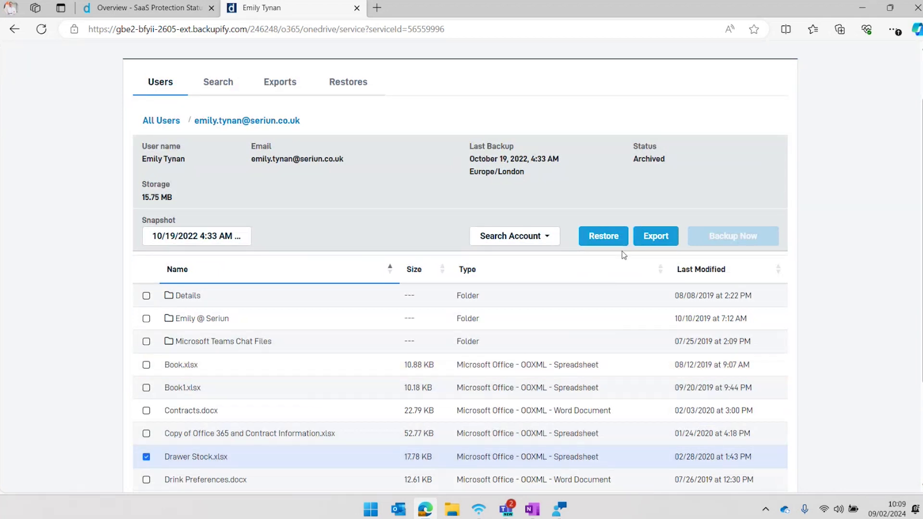
{"action": "left_click", "coordinate": [654, 238]}
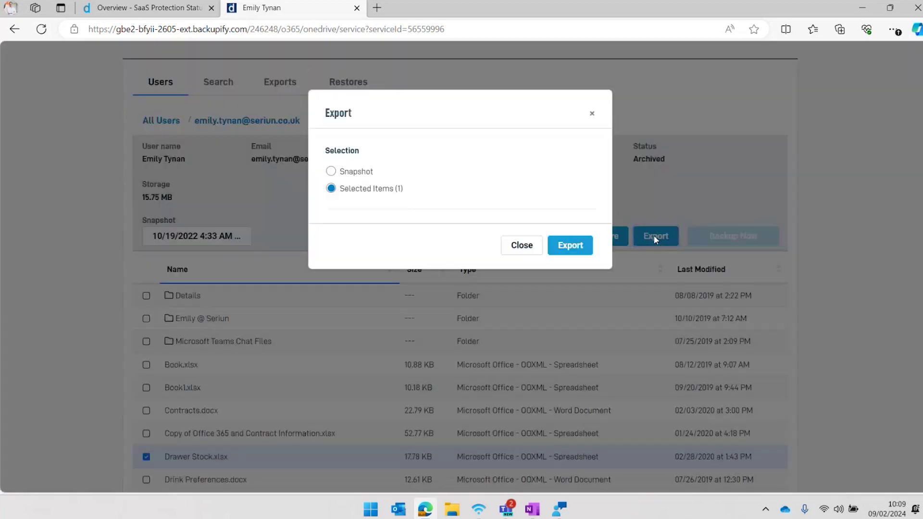
{"action": "left_click", "coordinate": [562, 247]}
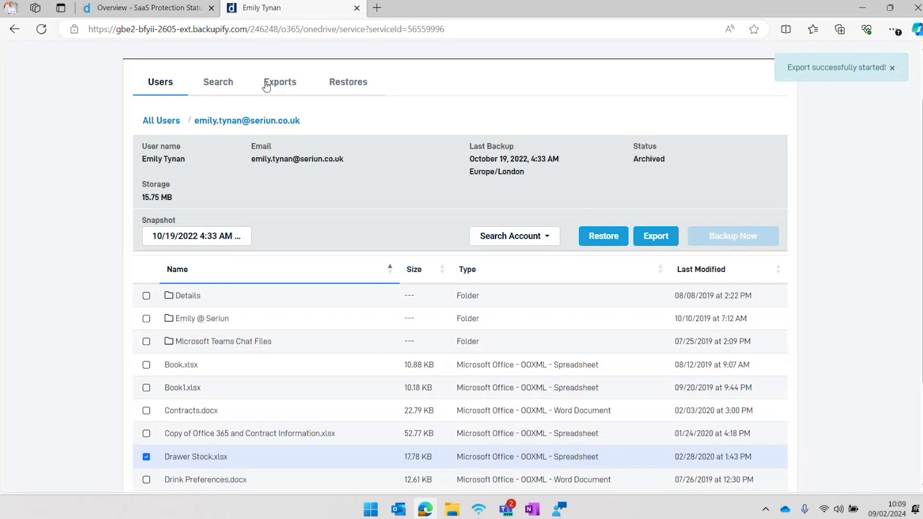
Step: Download the newest completed export from the OneDrive exports list
{"action": "left_click", "coordinate": [268, 87]}
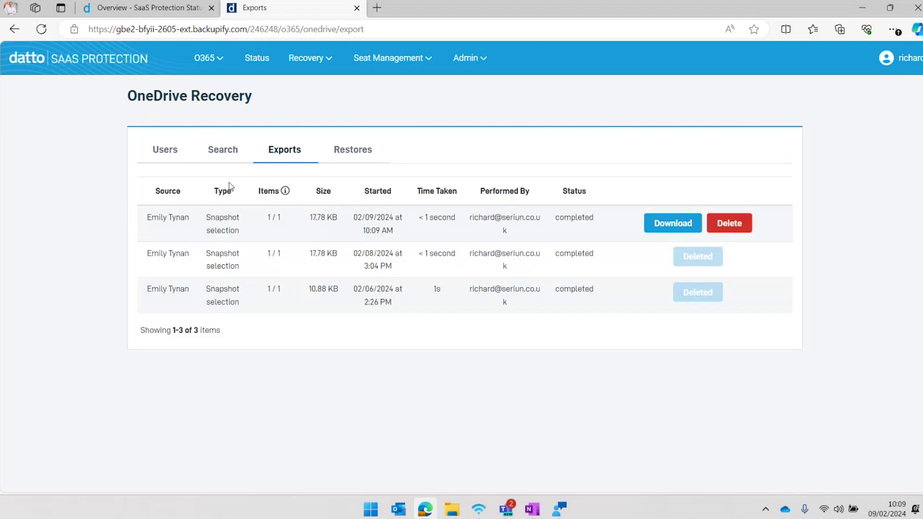
{"action": "left_click_drag", "start_coordinate": [152, 219], "coordinate": [594, 237]}
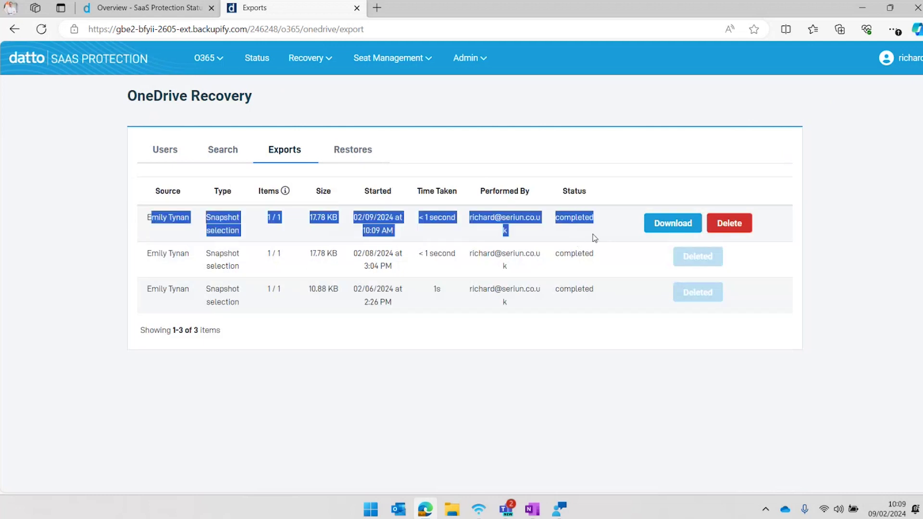
{"action": "left_click", "coordinate": [686, 231]}
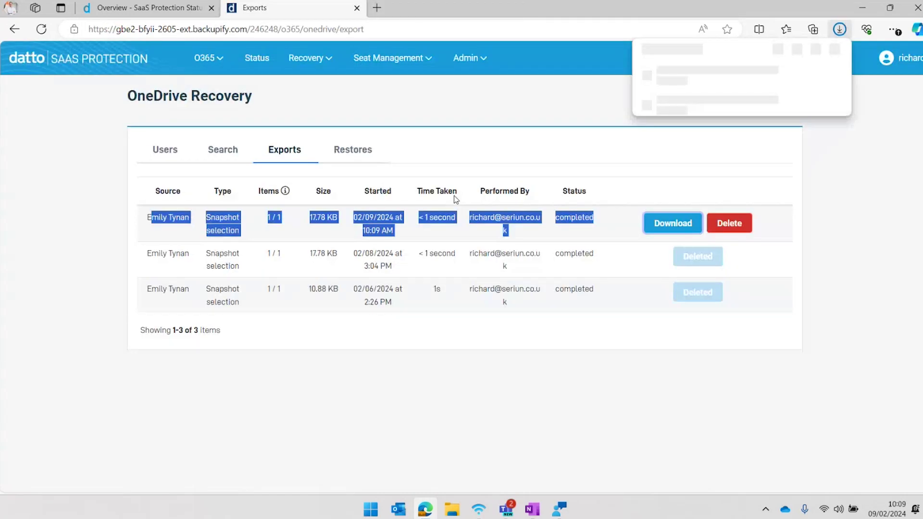
Step: Open the Drawer Stock workbook from the downloaded OneDrive export archive, check its Cables sheet, and close the workbook and folder window
{"action": "left_click", "coordinate": [672, 80]}
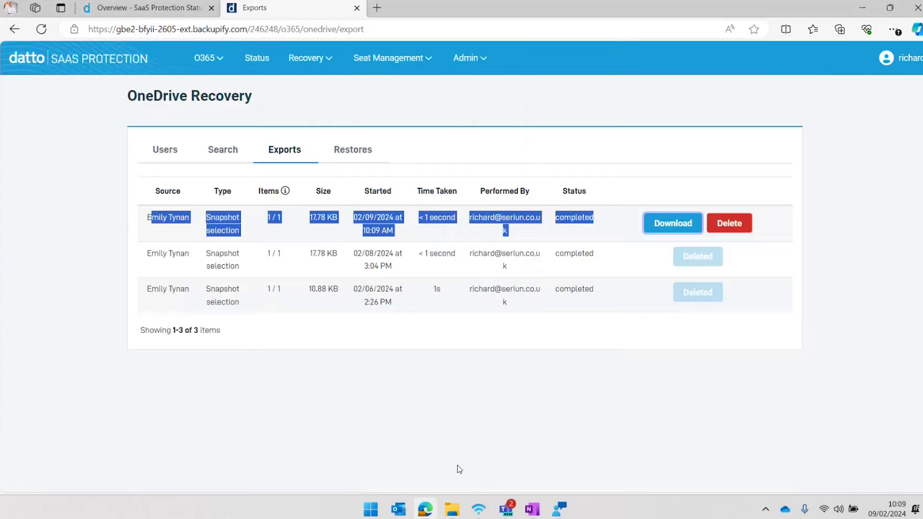
{"action": "left_click", "coordinate": [452, 511]}
{"action": "left_click", "coordinate": [452, 511]}
{"action": "left_click", "coordinate": [453, 511]}
{"action": "double_click", "coordinate": [211, 155]}
{"action": "double_click", "coordinate": [212, 154]}
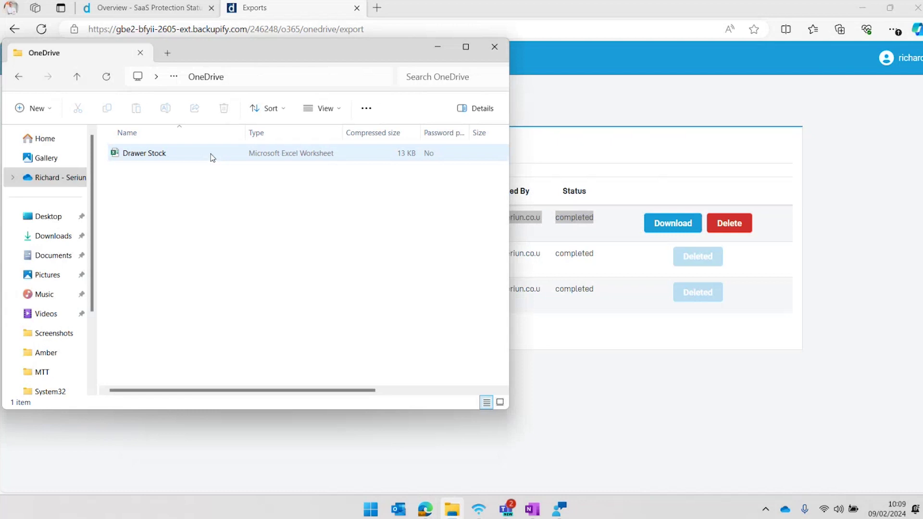
{"action": "double_click", "coordinate": [188, 158]}
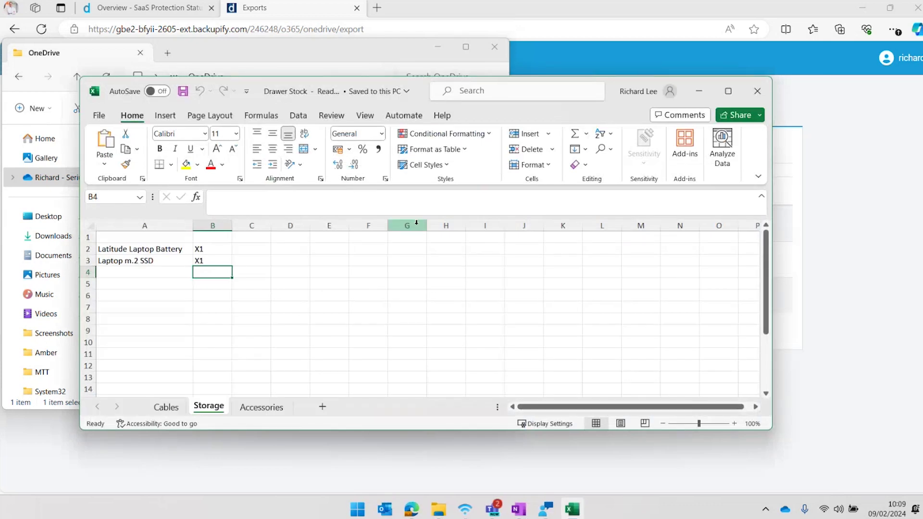
{"action": "left_click", "coordinate": [166, 407]}
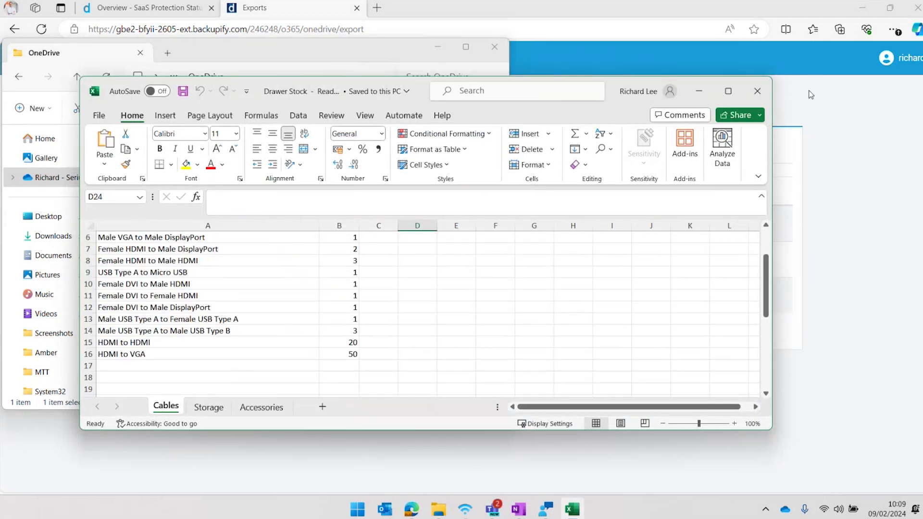
{"action": "left_click", "coordinate": [758, 92]}
{"action": "left_click", "coordinate": [494, 47]}
Step: Return to the user's archived OneDrive backup and look at the calendar of available snapshots
{"action": "left_click", "coordinate": [14, 29]}
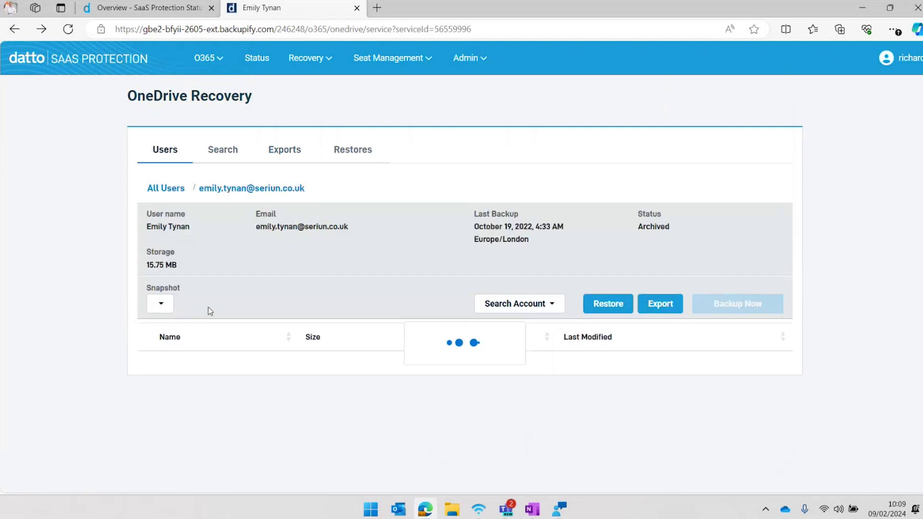
{"action": "left_click", "coordinate": [195, 308]}
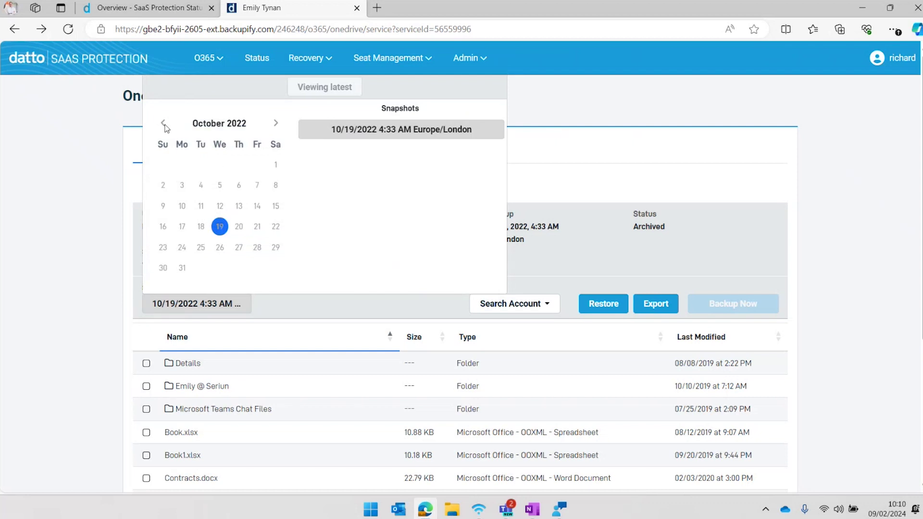
{"action": "left_click", "coordinate": [51, 220]}
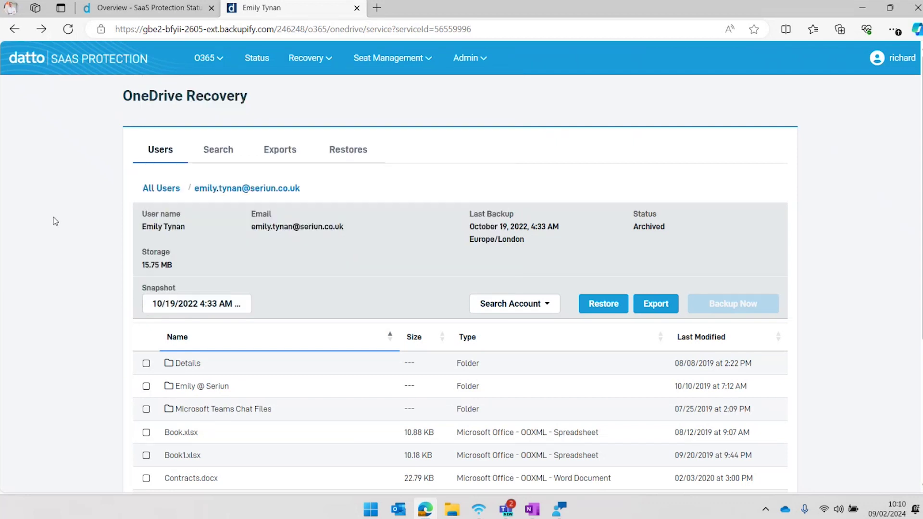
Step: Go back to the O365 overview and open the Exchange recovery area
{"action": "left_click", "coordinate": [16, 34]}
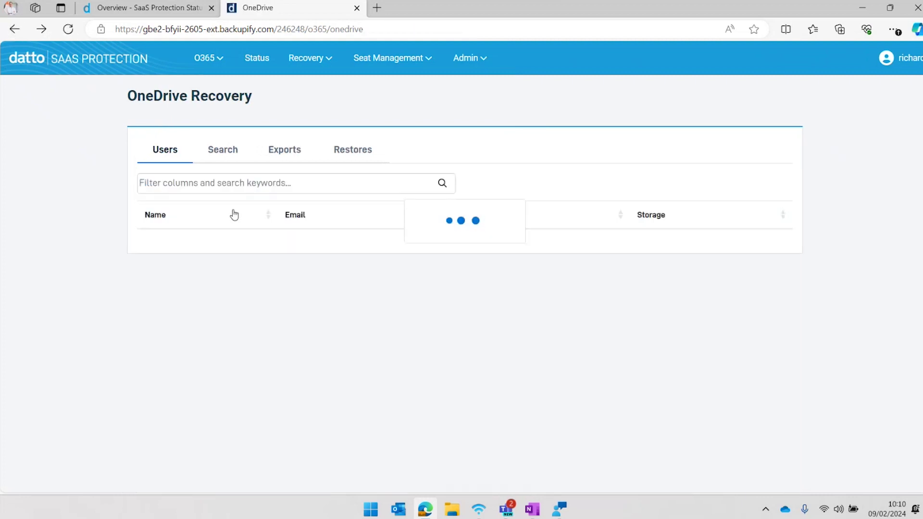
{"action": "left_click", "coordinate": [14, 29]}
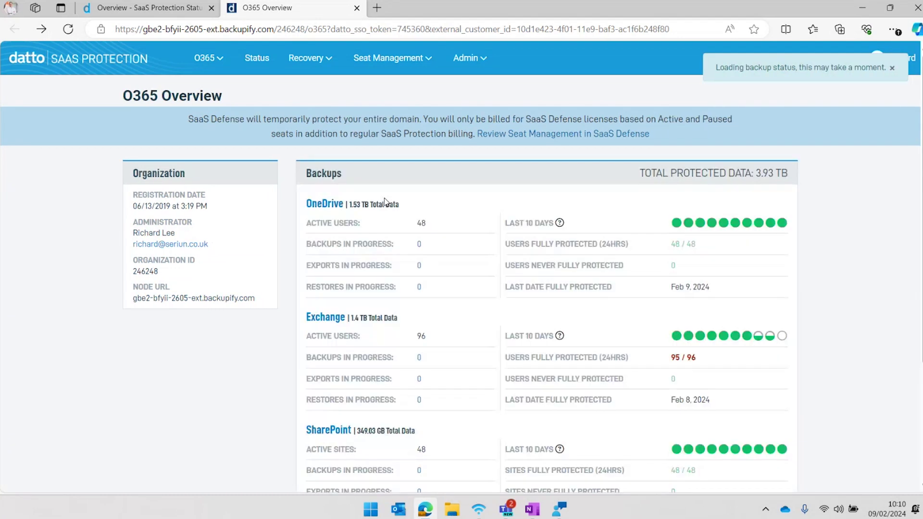
{"action": "left_click", "coordinate": [325, 317]}
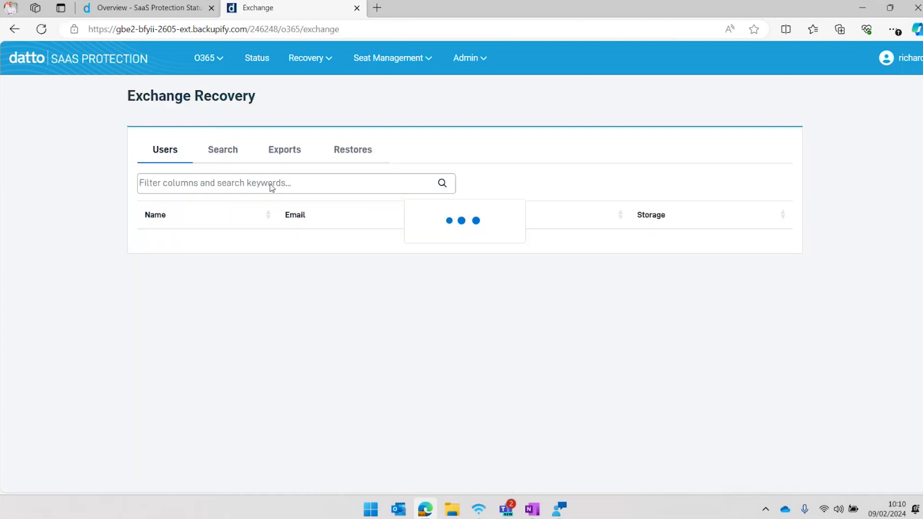
Step: Filter the Exchange users by the employee's first name and open the Inbox folder in that mailbox's backup
{"action": "left_click", "coordinate": [271, 188]}
{"action": "type", "text": "emily"}
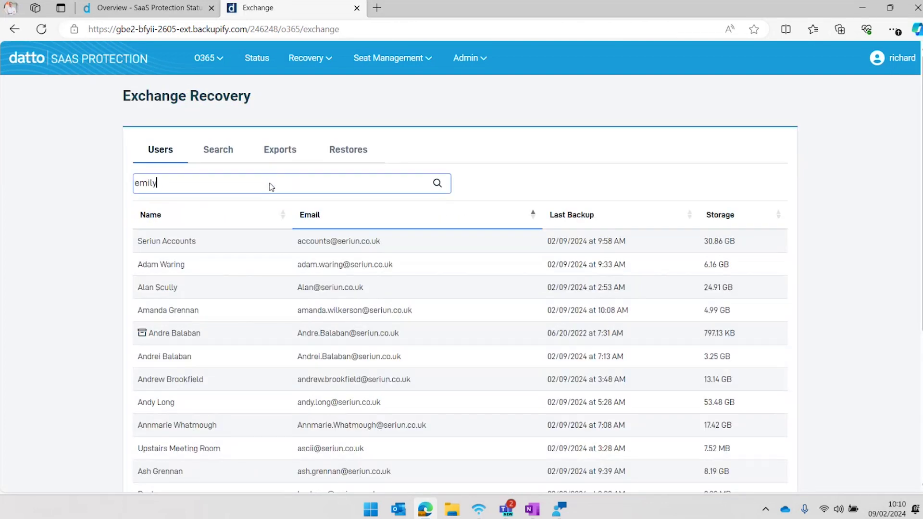
{"action": "left_click", "coordinate": [221, 243]}
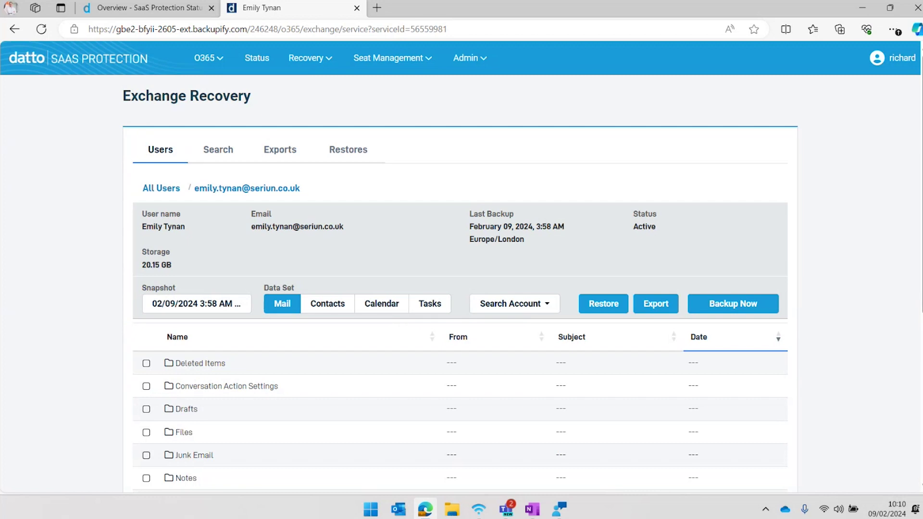
{"action": "scroll", "coordinate": [461, 284], "scroll_direction": "down", "scroll_amount": 6}
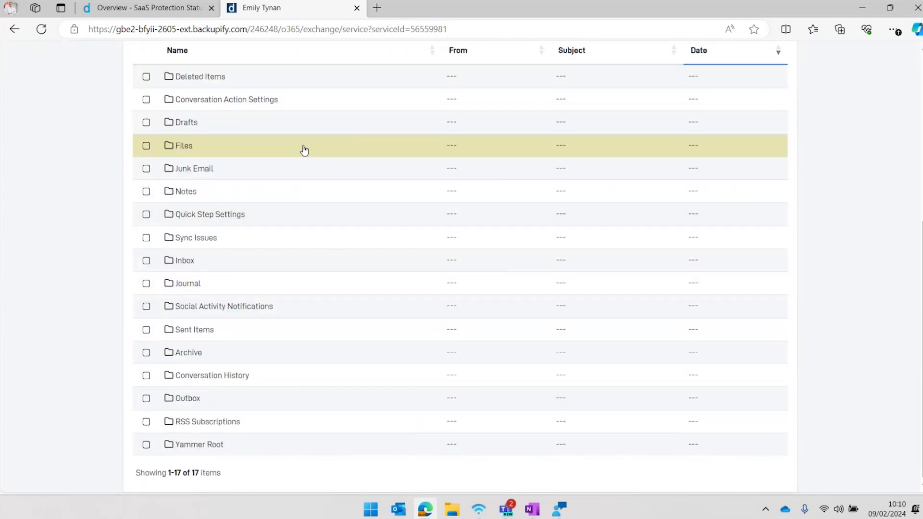
{"action": "left_click", "coordinate": [225, 265]}
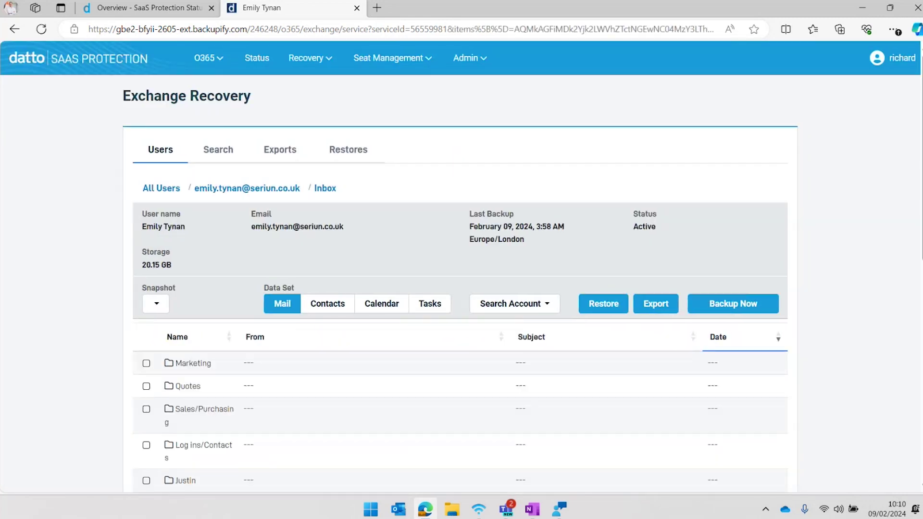
Step: Export the Arrow ECS message dated 02/08/2024 at 11:30 AM from the Inbox as a selected item in PST format
{"action": "scroll", "coordinate": [460, 269], "scroll_direction": "down", "scroll_amount": 6}
{"action": "scroll", "coordinate": [332, 305], "scroll_direction": "down", "scroll_amount": 2}
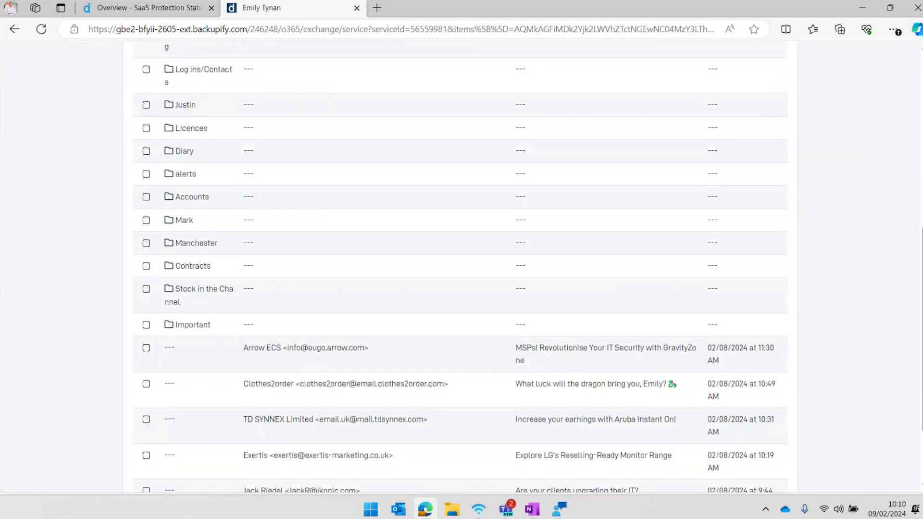
{"action": "left_click", "coordinate": [147, 348]}
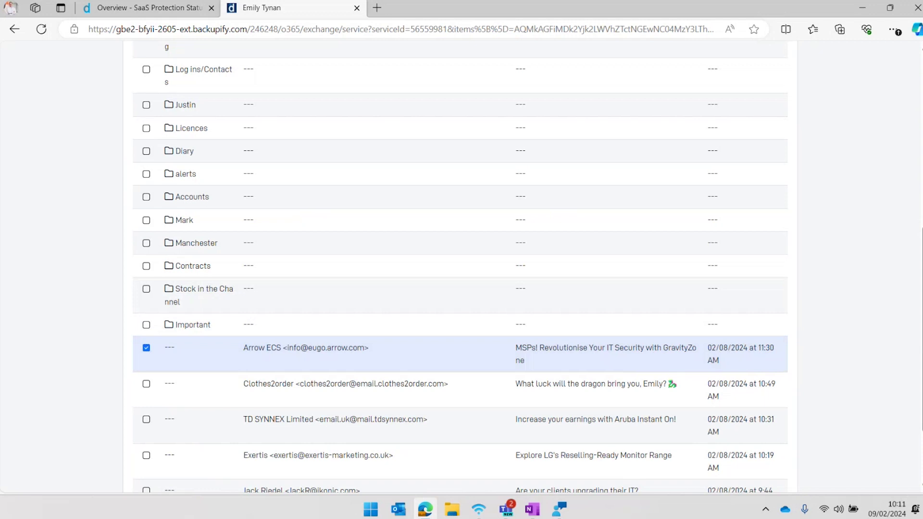
{"action": "scroll", "coordinate": [656, 219], "scroll_direction": "up", "scroll_amount": 7}
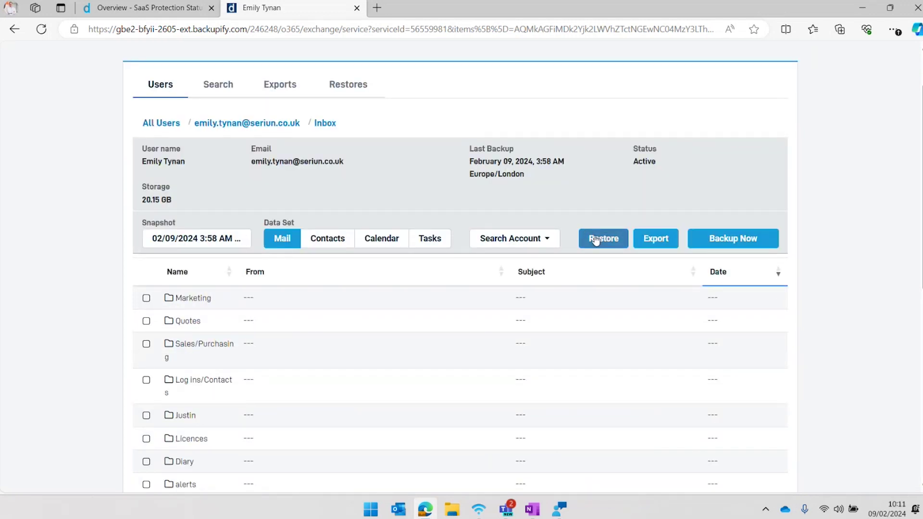
{"action": "left_click", "coordinate": [648, 237]}
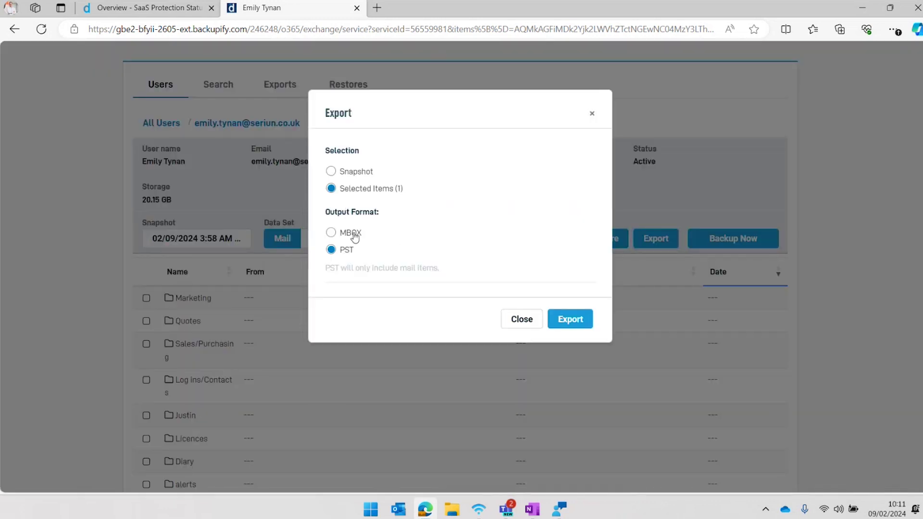
{"action": "left_click", "coordinate": [574, 330]}
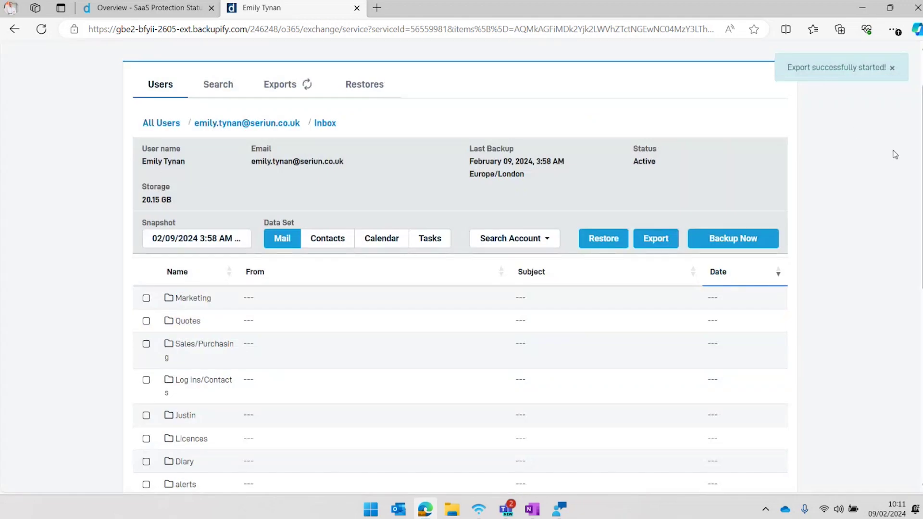
Step: Download the newest completed export from the Exchange exports list and view the PST file in the Downloads folder
{"action": "scroll", "coordinate": [769, 145], "scroll_direction": "up", "scroll_amount": 2}
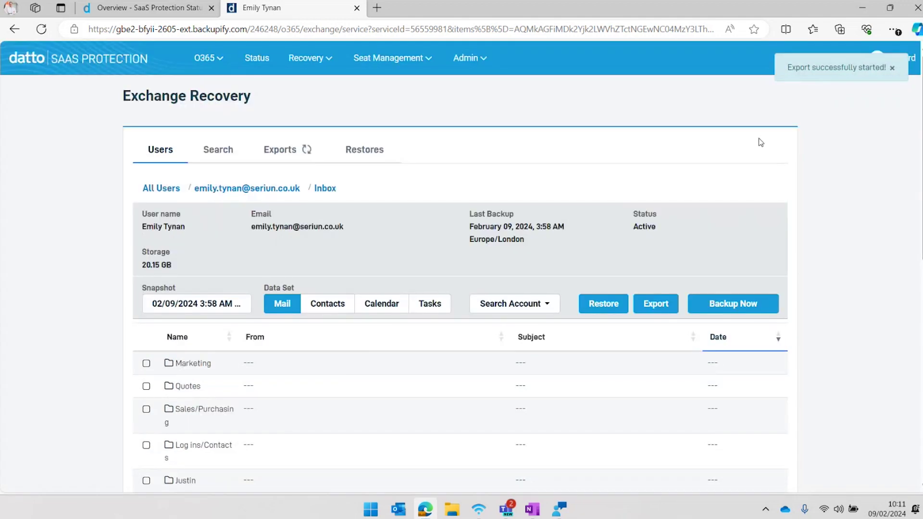
{"action": "left_click", "coordinate": [283, 154]}
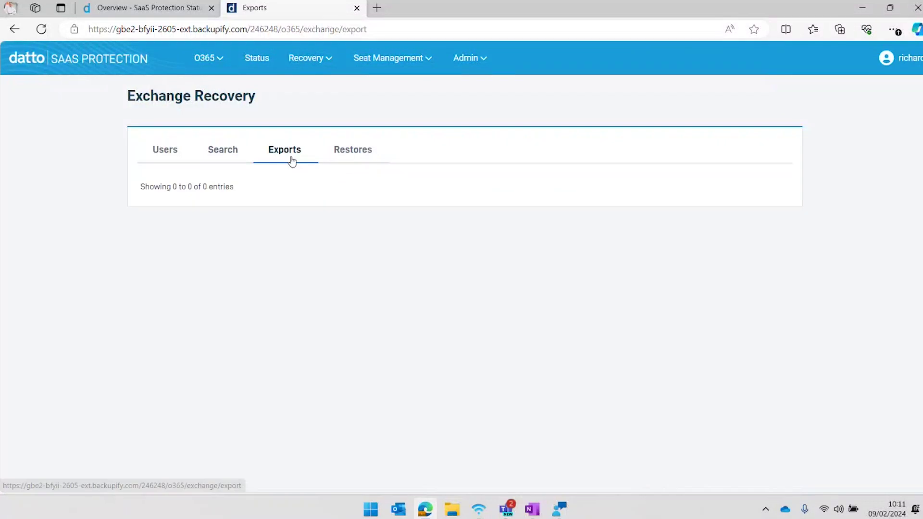
{"action": "left_click", "coordinate": [668, 223]}
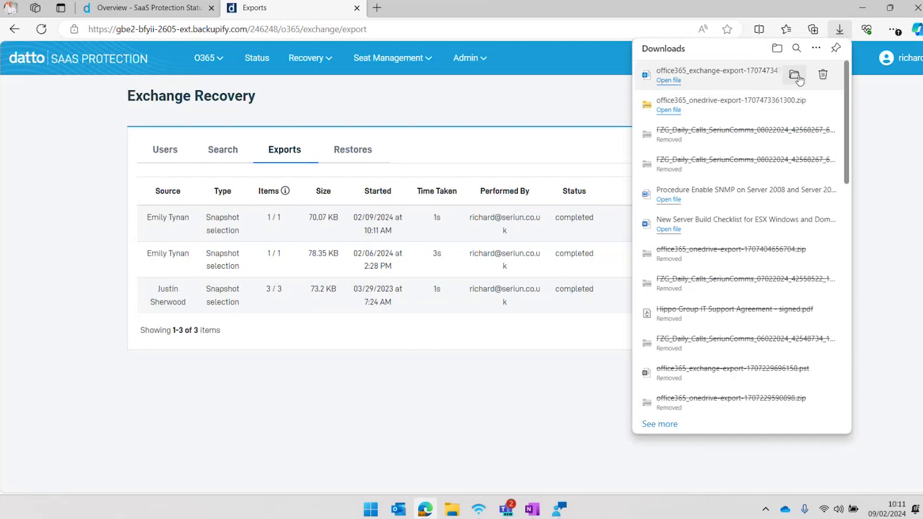
{"action": "left_click", "coordinate": [794, 74]}
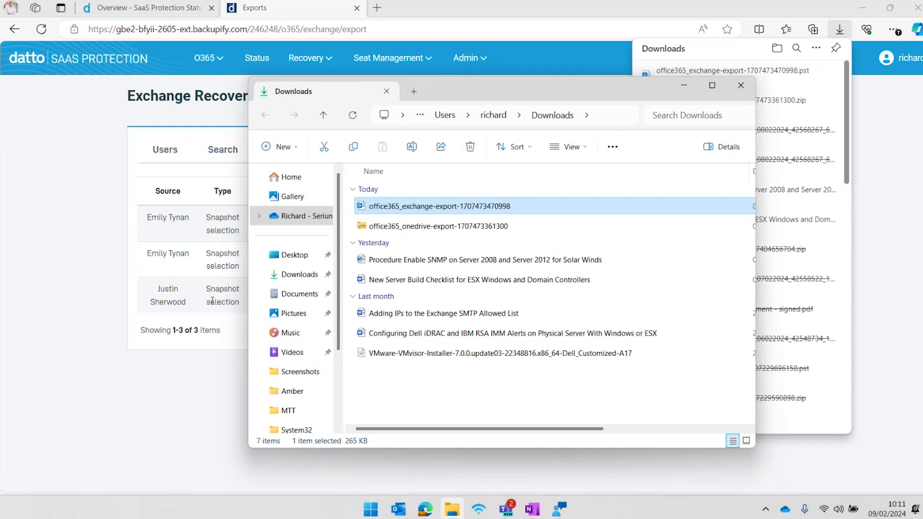
{"action": "left_click", "coordinate": [101, 247]}
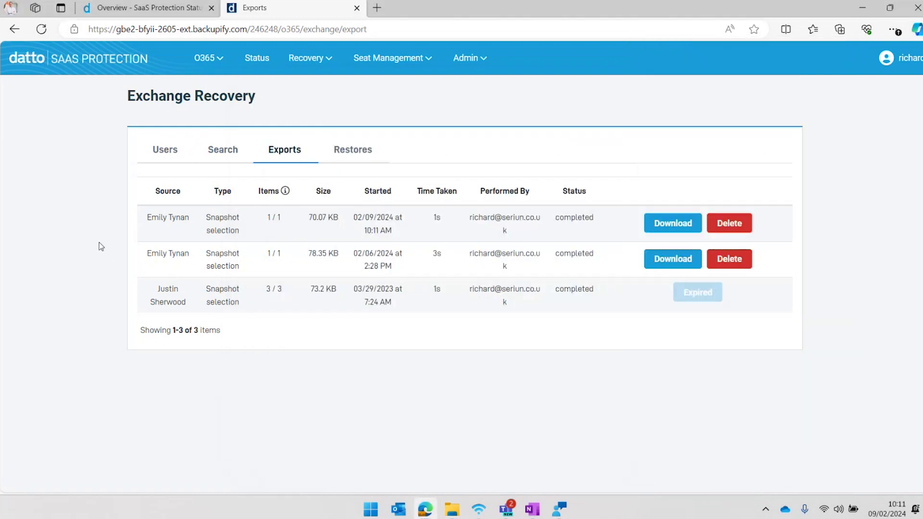
Step: Go back to the O365 overview and open the Teams recovery area
{"action": "left_click", "coordinate": [14, 29]}
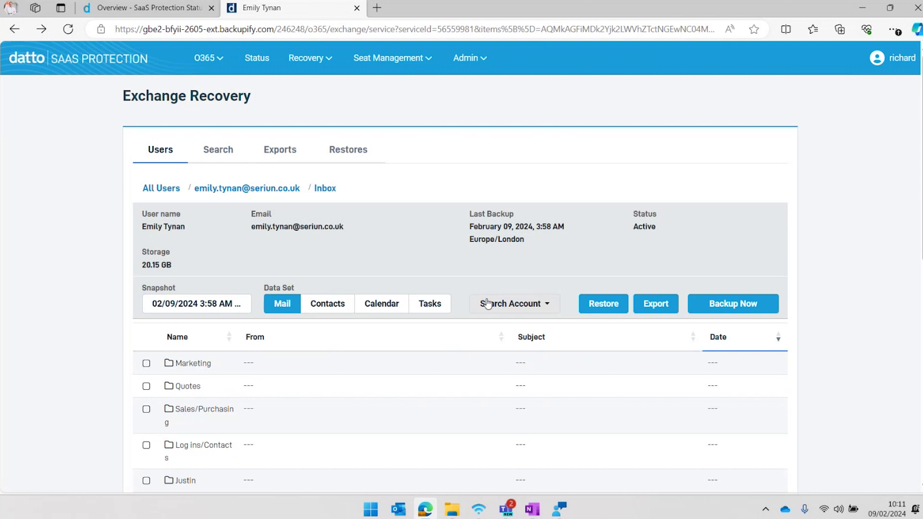
{"action": "left_click", "coordinate": [14, 30]}
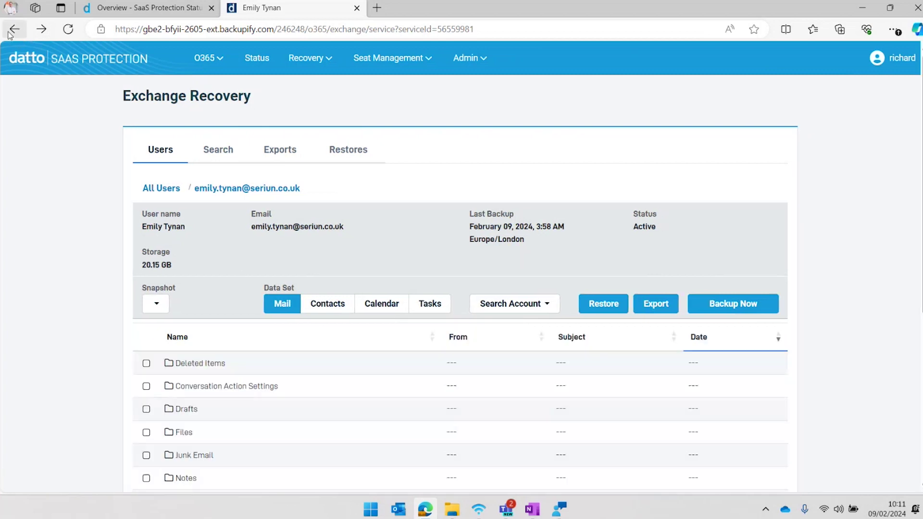
{"action": "left_click", "coordinate": [8, 32]}
{"action": "left_click", "coordinate": [9, 33]}
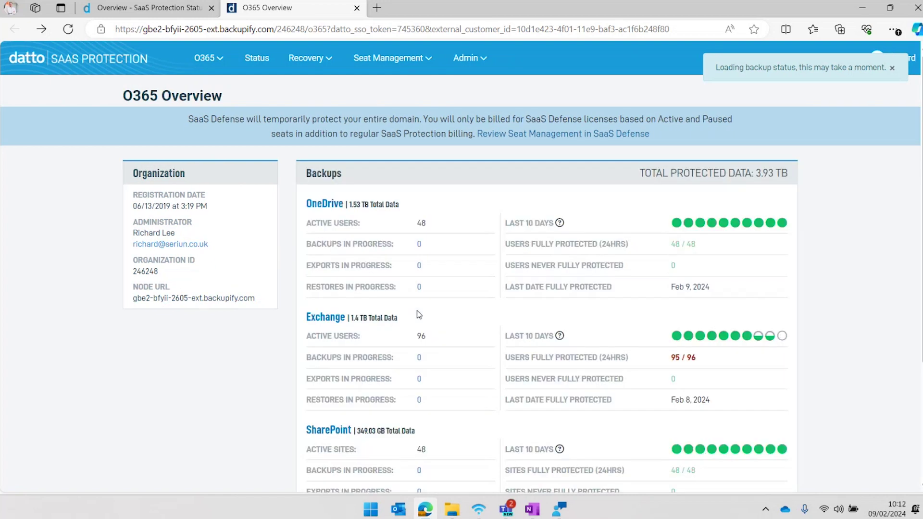
{"action": "scroll", "coordinate": [858, 306], "scroll_direction": "down", "scroll_amount": 3}
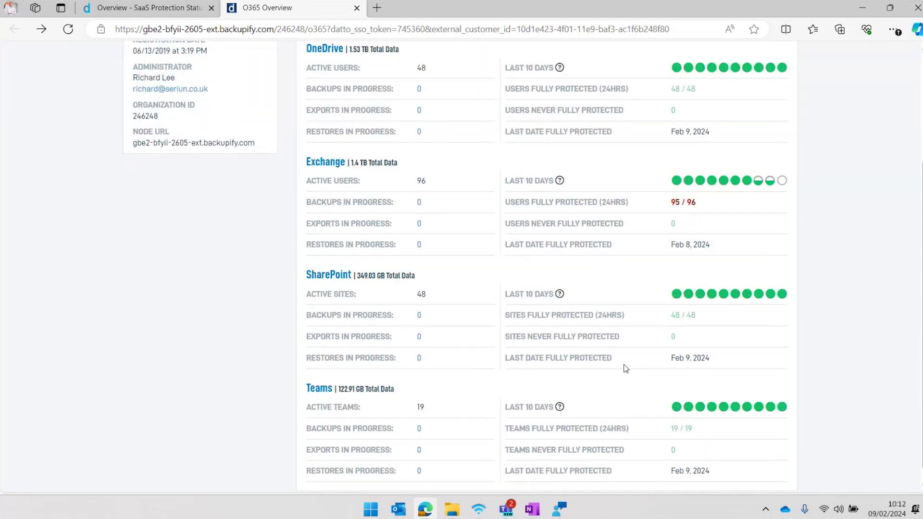
{"action": "left_click", "coordinate": [317, 389]}
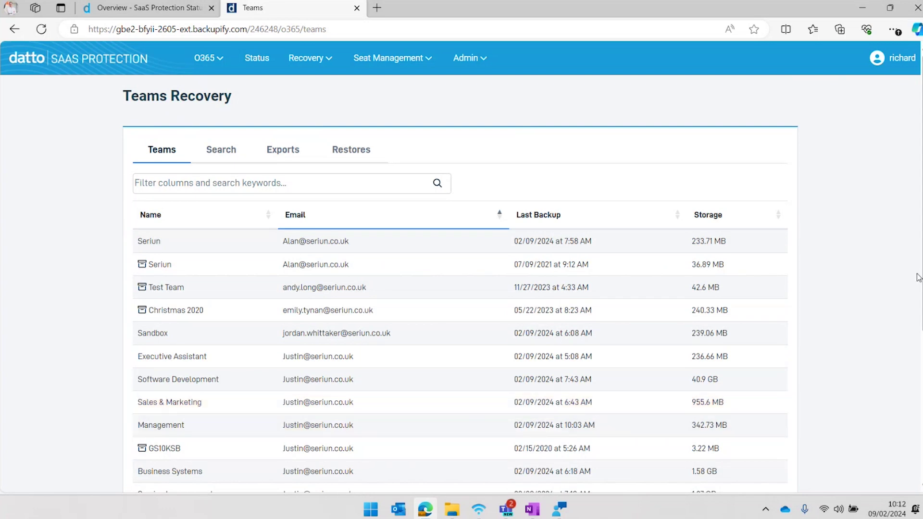
Step: Open the General channel in the What's On team's backed-up conversations and view the snapshot calendar for available backup dates
{"action": "scroll", "coordinate": [308, 367], "scroll_direction": "down", "scroll_amount": 4}
{"action": "left_click", "coordinate": [197, 388]}
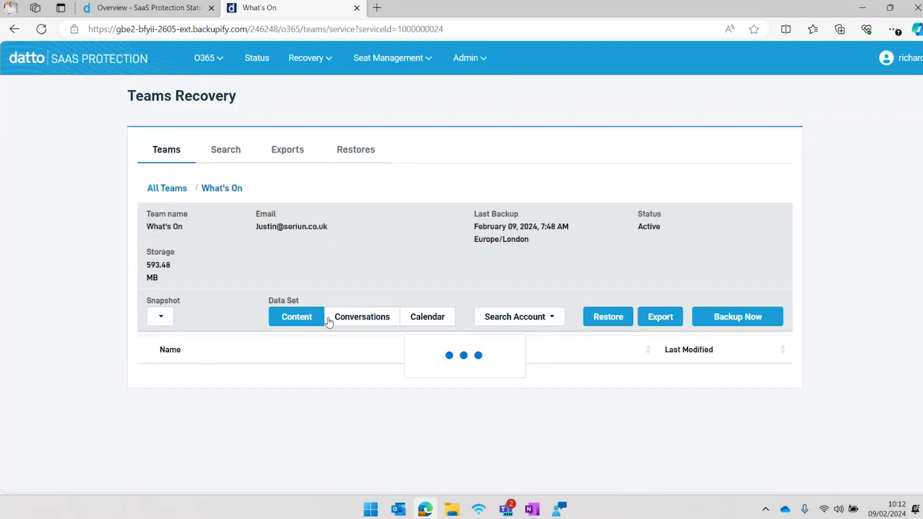
{"action": "left_click", "coordinate": [330, 320]}
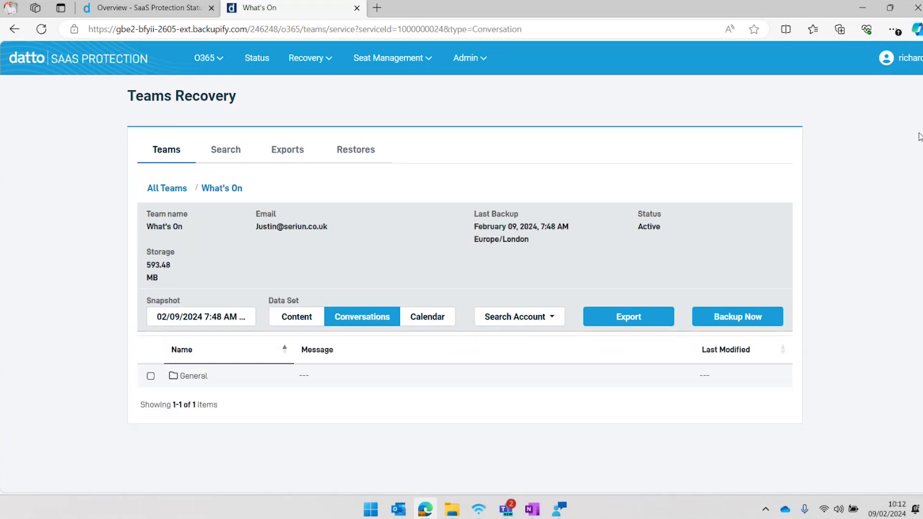
{"action": "left_click", "coordinate": [205, 377]}
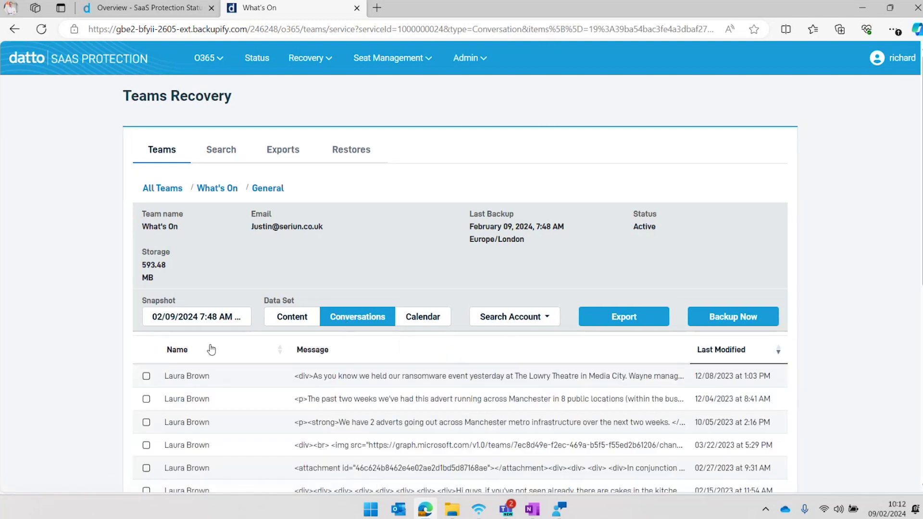
{"action": "left_click", "coordinate": [234, 323]}
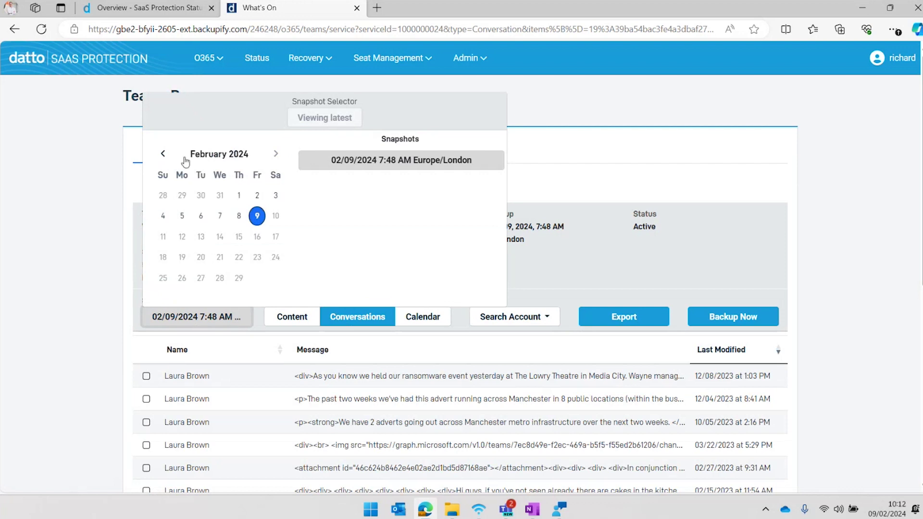
{"action": "left_click", "coordinate": [20, 371]}
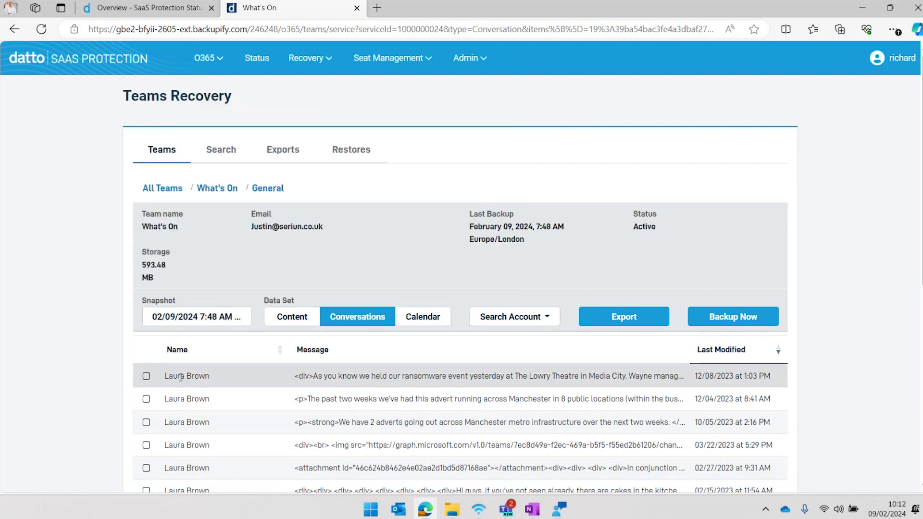
Step: Export the General channel message dated 12/08/2023 at 1:03 PM as a selected item without attachments and open the Teams exports list
{"action": "left_click", "coordinate": [146, 376]}
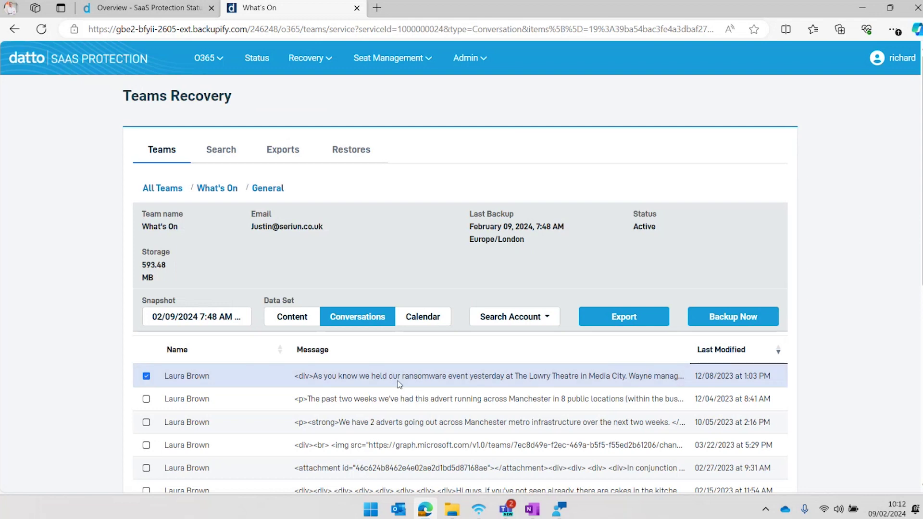
{"action": "left_click_drag", "start_coordinate": [362, 378], "coordinate": [607, 374]}
{"action": "left_click", "coordinate": [666, 321]}
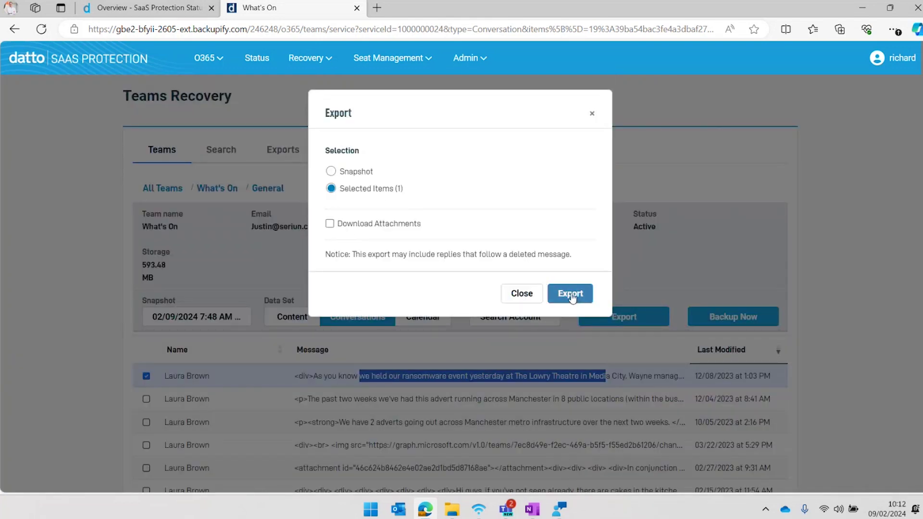
{"action": "left_click", "coordinate": [572, 299]}
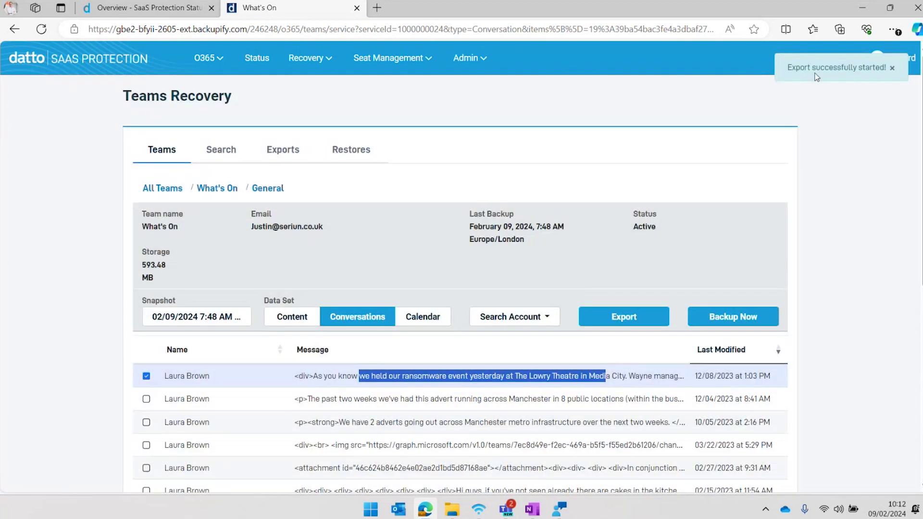
{"action": "left_click", "coordinate": [284, 152]}
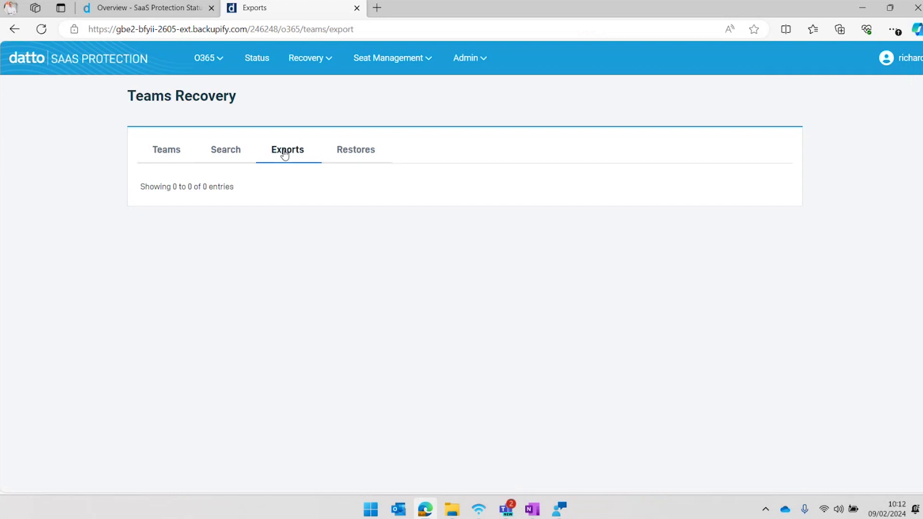